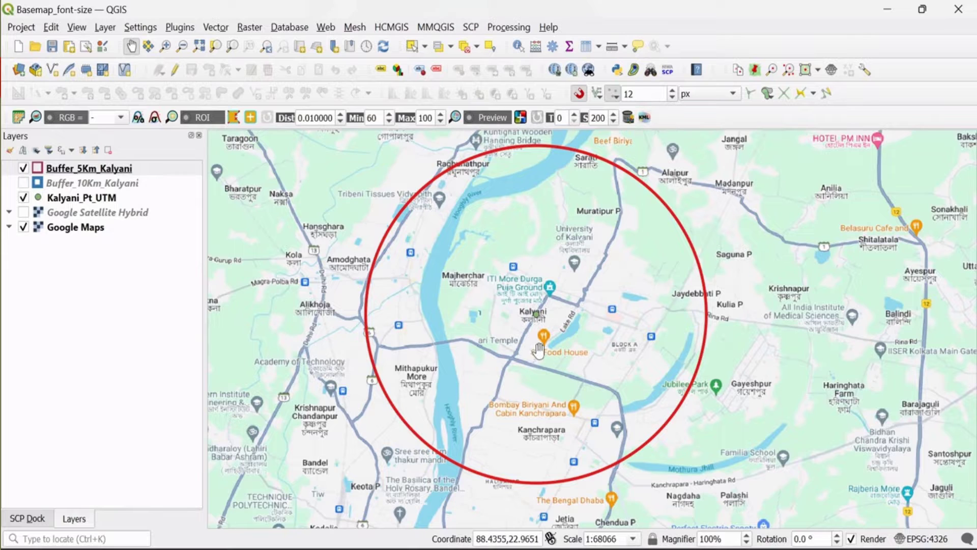
Zoom the map canvas in on Central Park, Kalyani, from 1:68066 to about 1:4254
scroll(536, 318, up, 1)
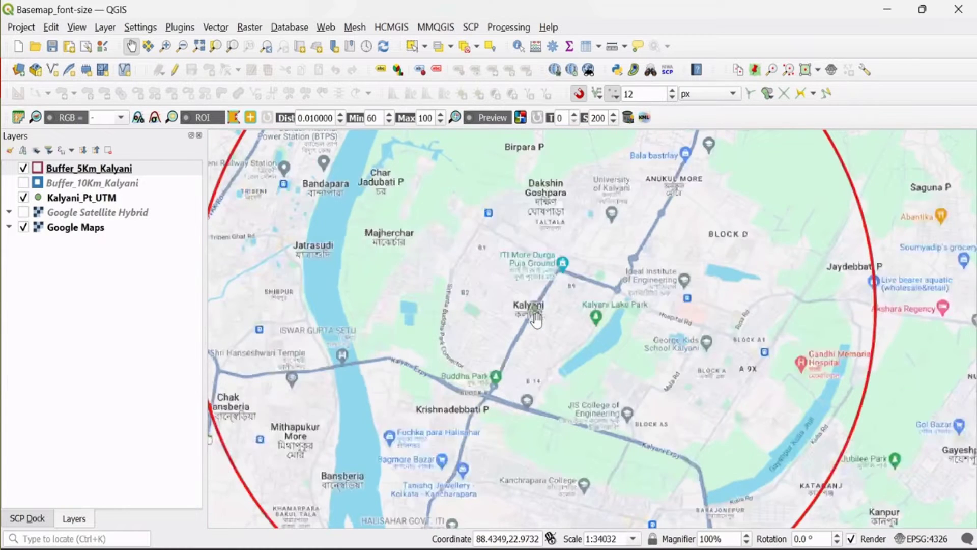
scroll(536, 319, up, 1)
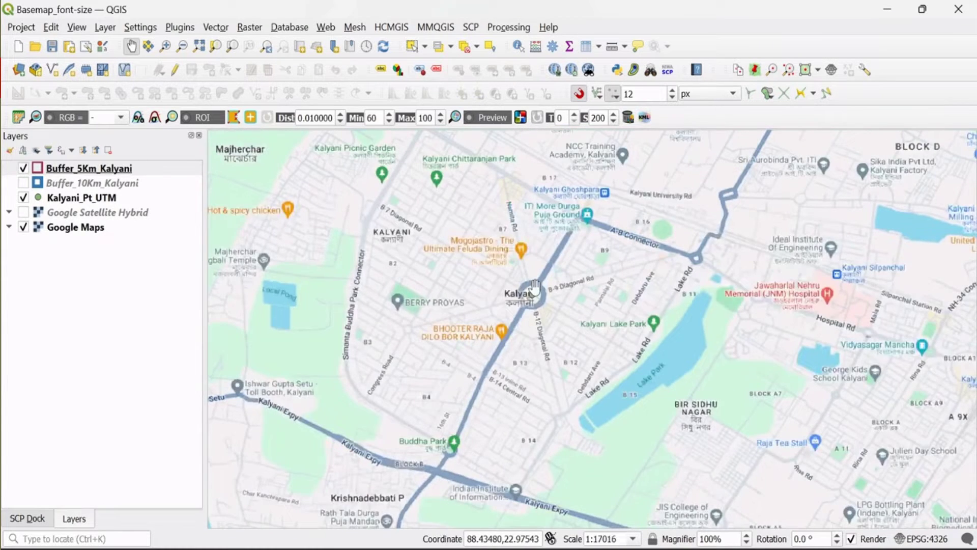
scroll(535, 287, up, 1)
scroll(535, 287, up, 1)
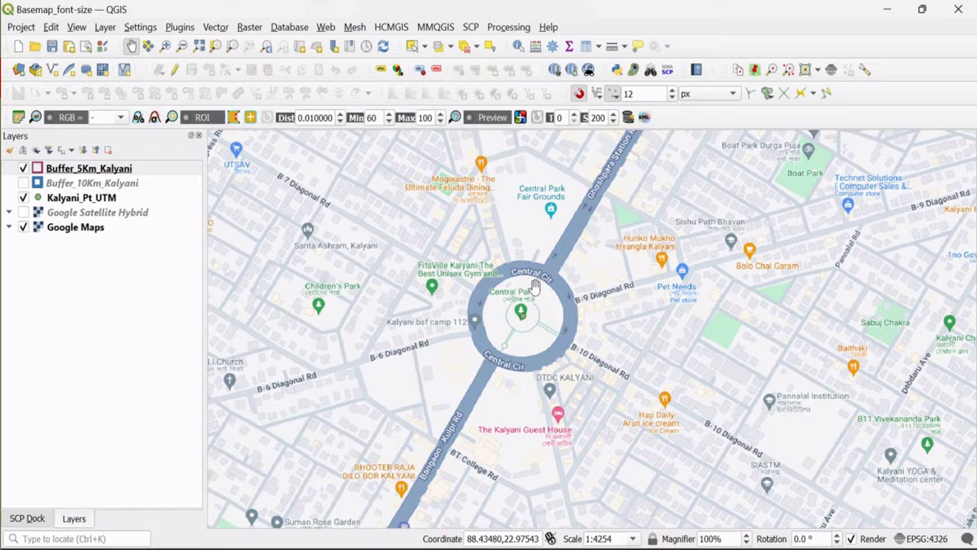
Open the Kalyani print layout and select its map item, which uses scale 20000
click(22, 30)
mouse_move(119, 345)
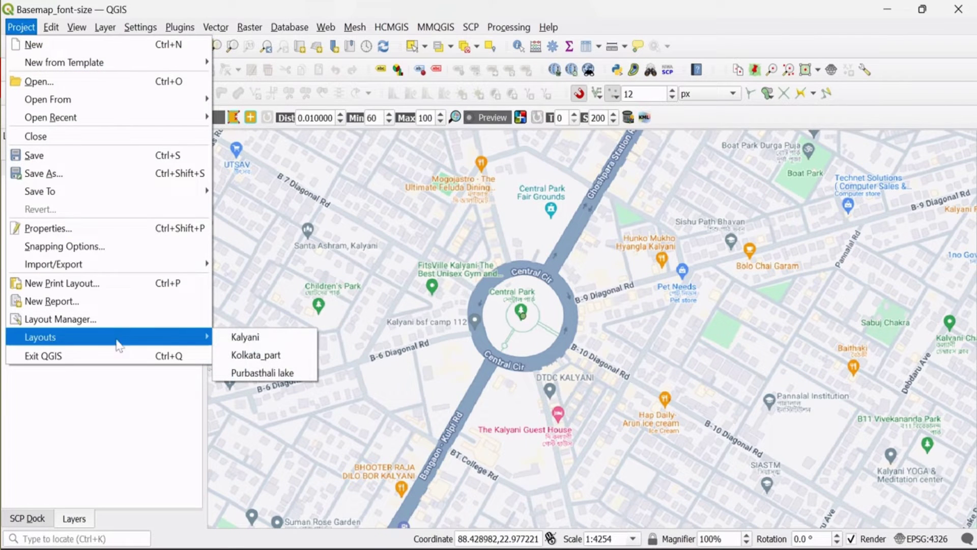
click(244, 339)
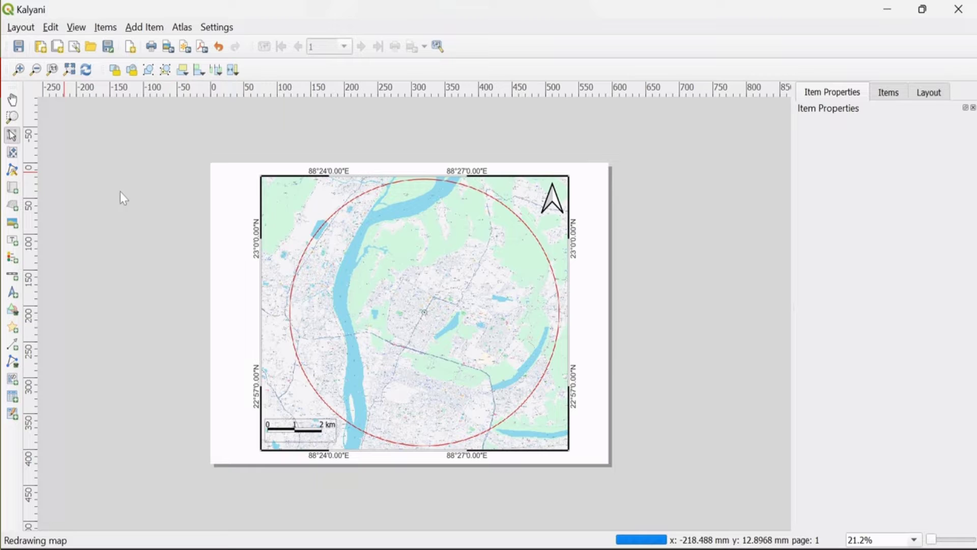
click(232, 215)
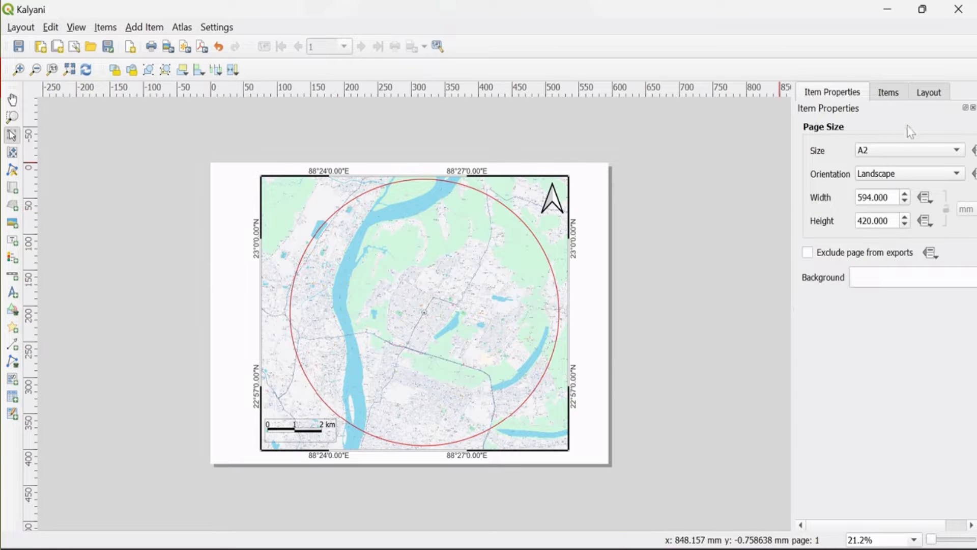
click(471, 265)
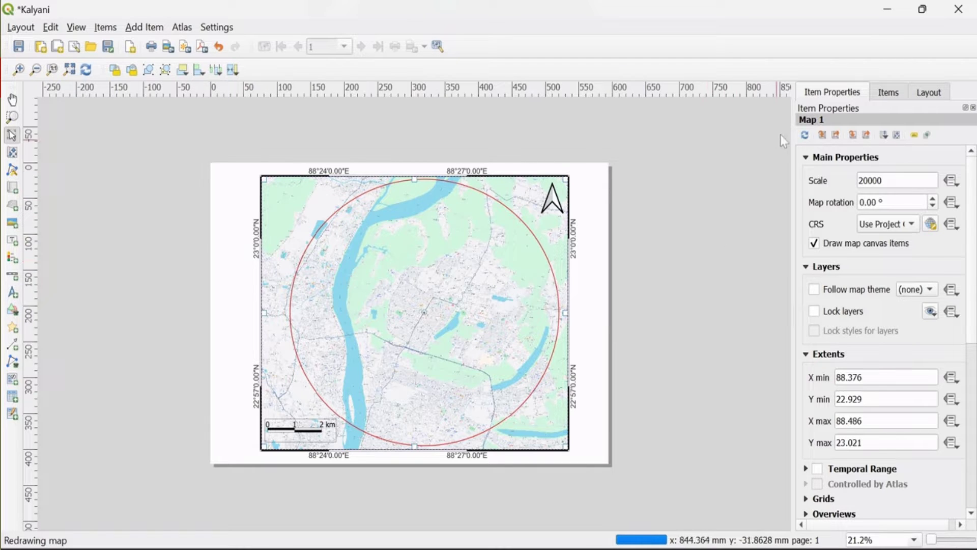
Check the available panels, then show the Layout tab with export resolution at 600 dpi
right_click(845, 32)
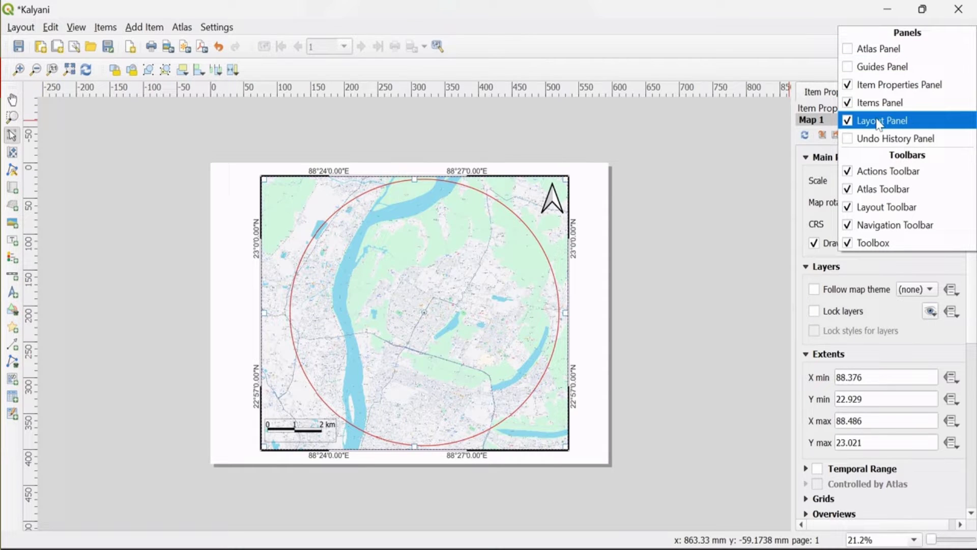
click(776, 26)
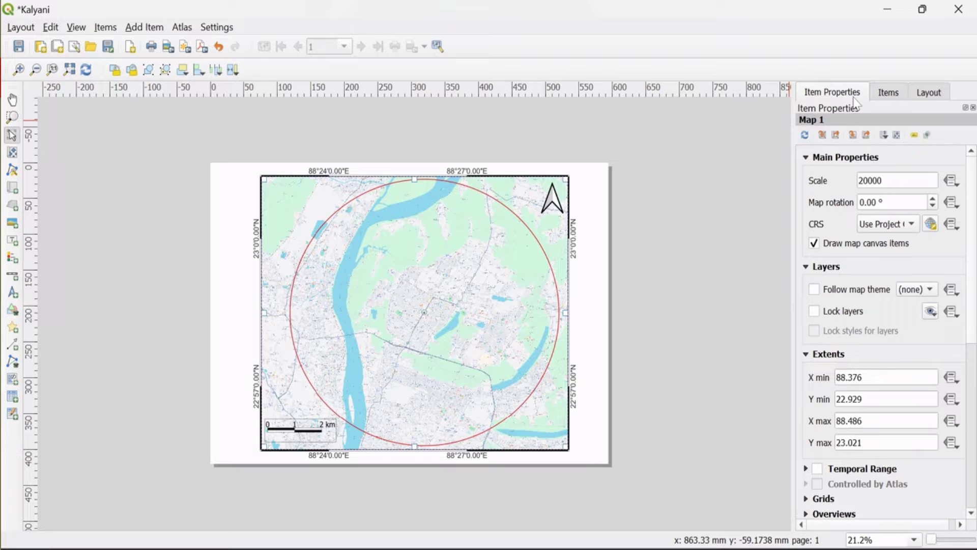
click(929, 94)
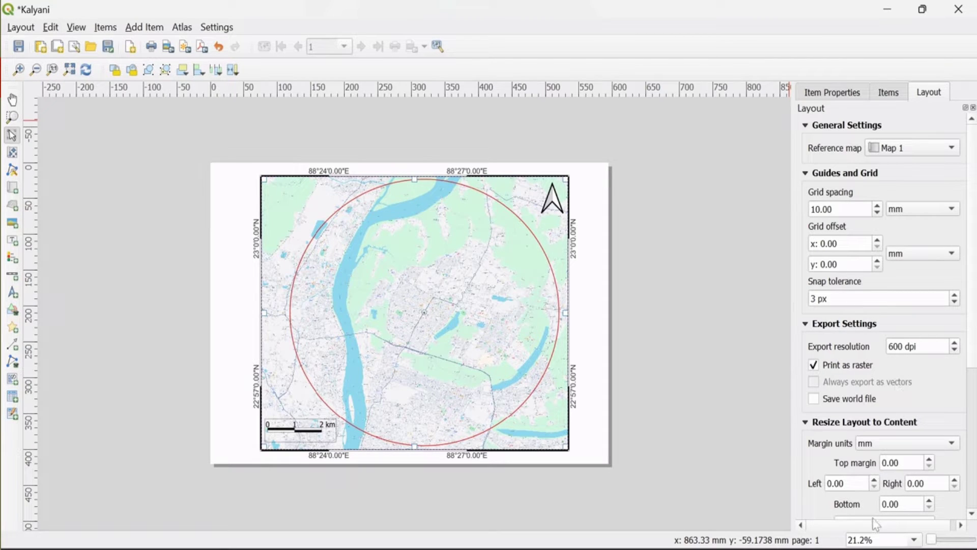
Set the layout view zoom to 100% in the status bar
drag(866, 539, 848, 539)
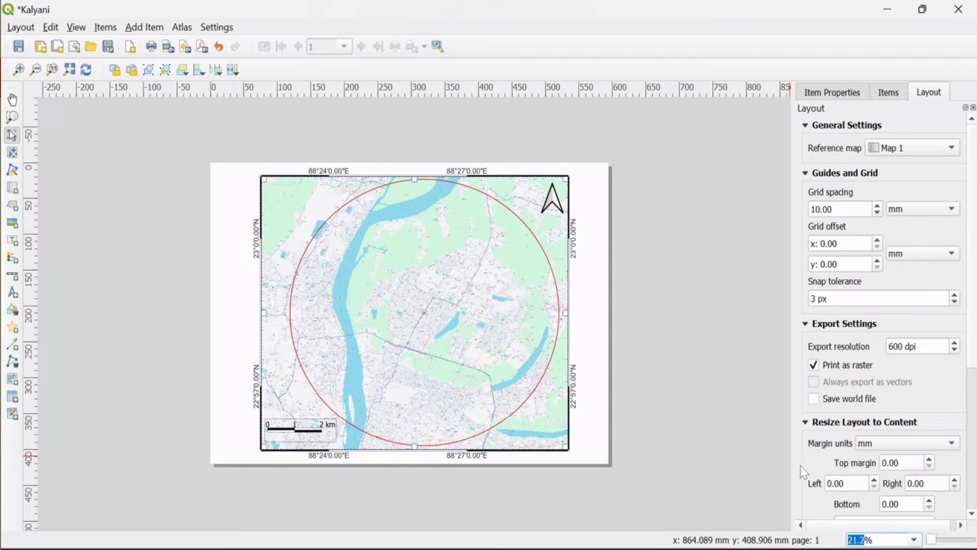
text(100)
key(Return)
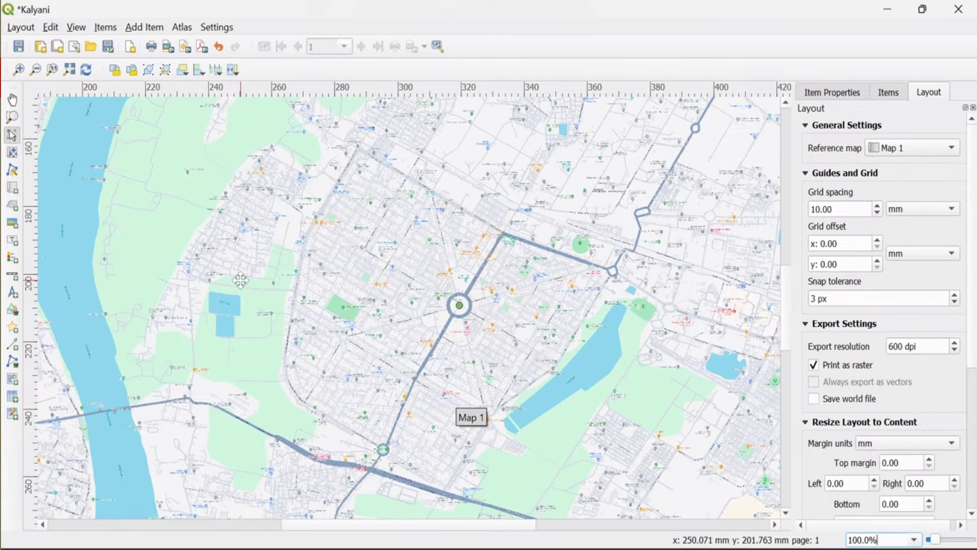
Export the layout as a TIFF image named Kalyani600 at 600 dpi, past the WMS warning
click(20, 27)
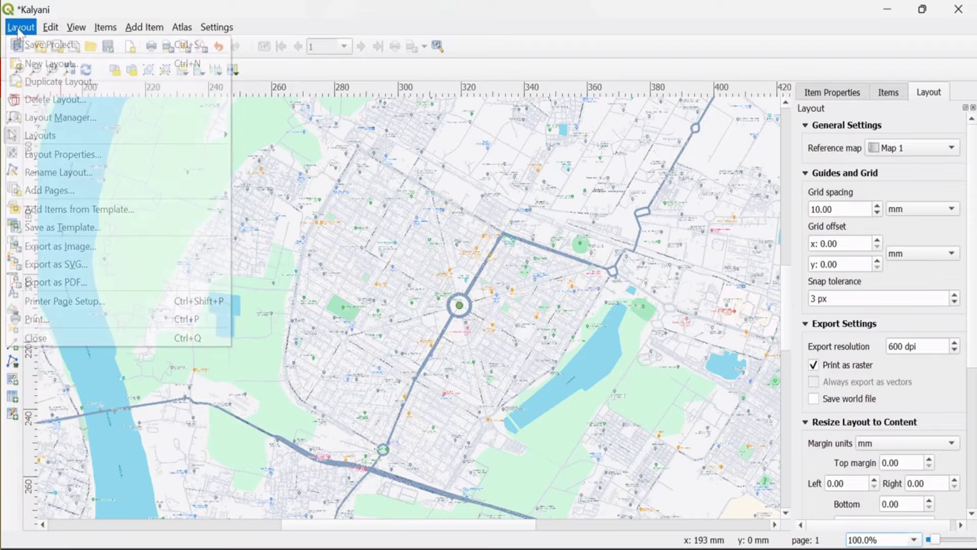
click(55, 247)
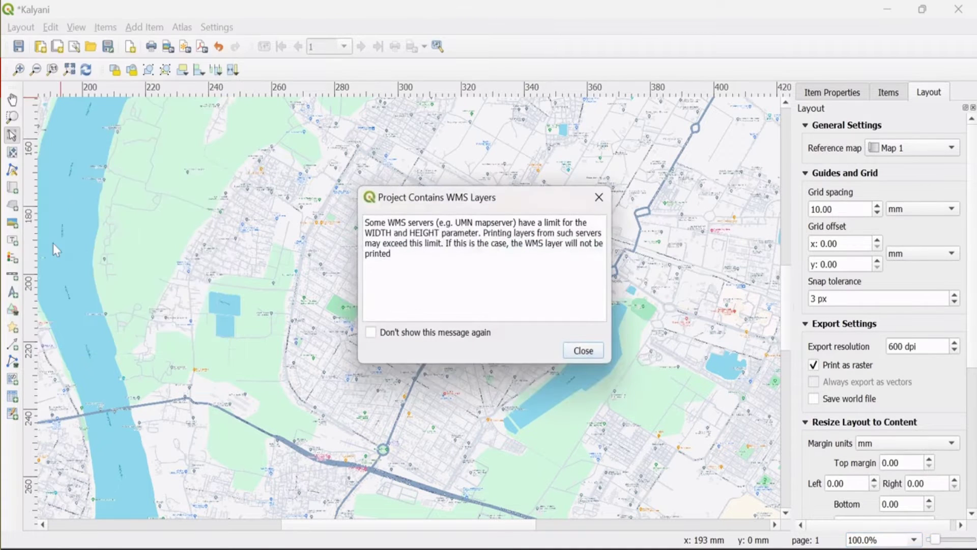
click(583, 351)
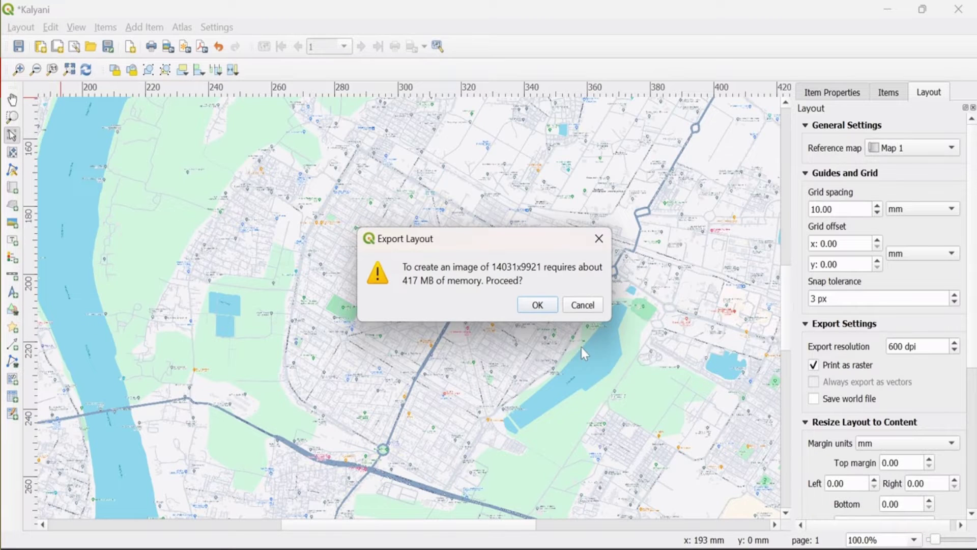
click(553, 304)
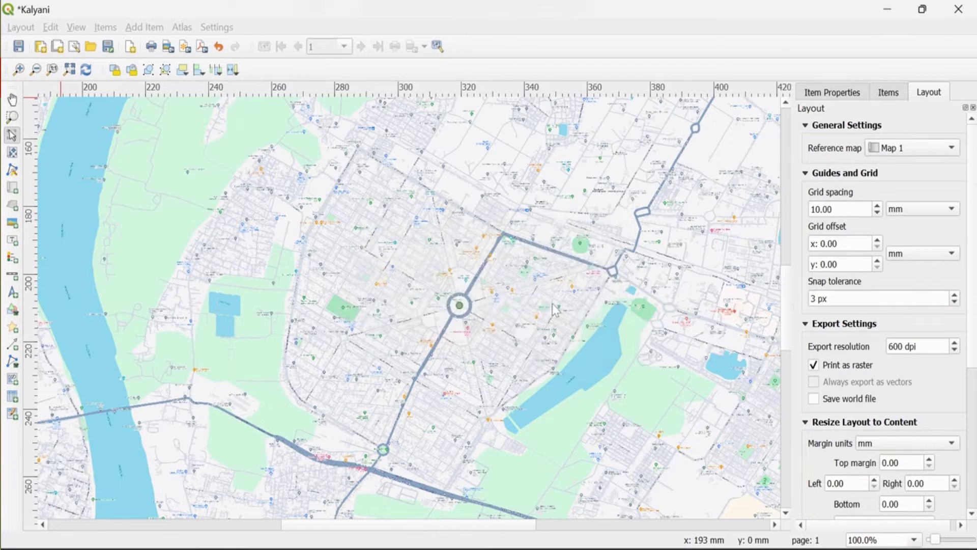
click(134, 361)
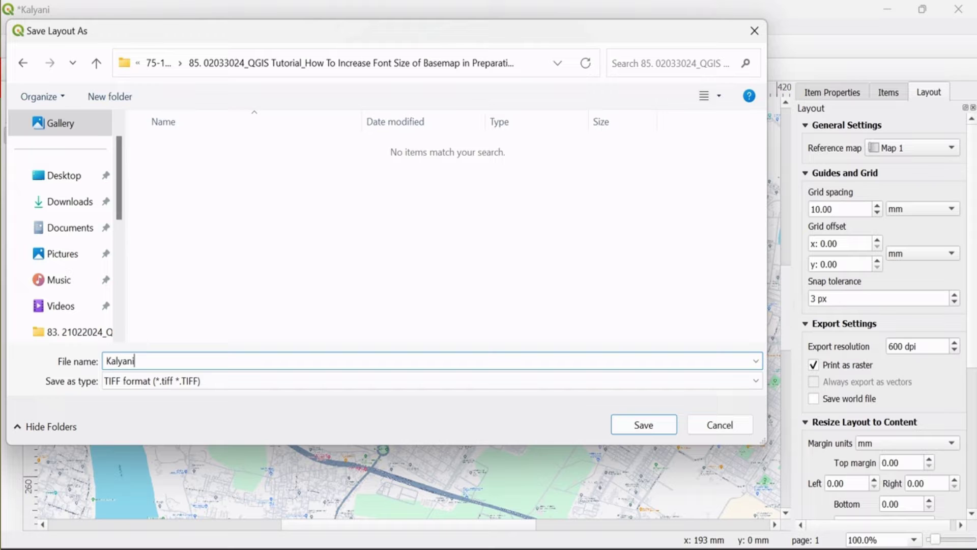
text(600)
click(664, 422)
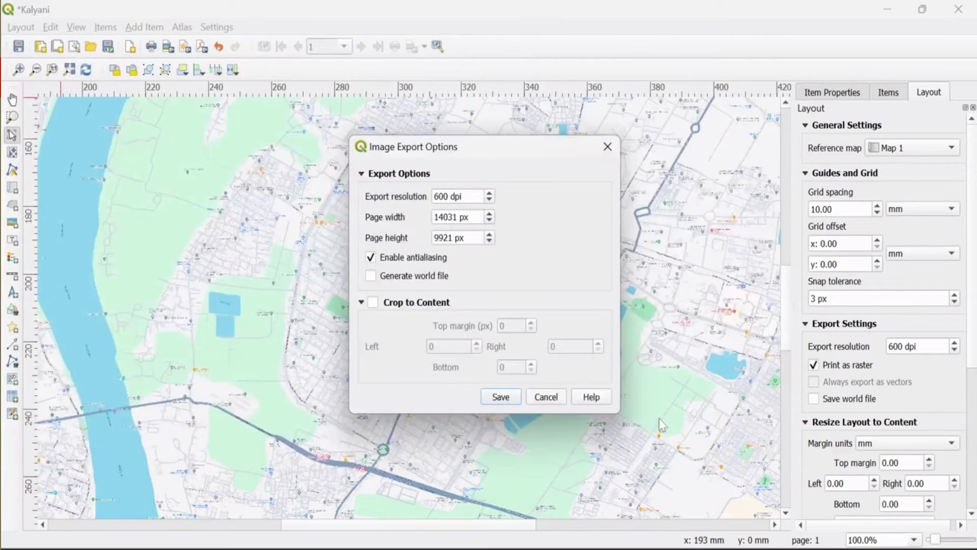
click(501, 396)
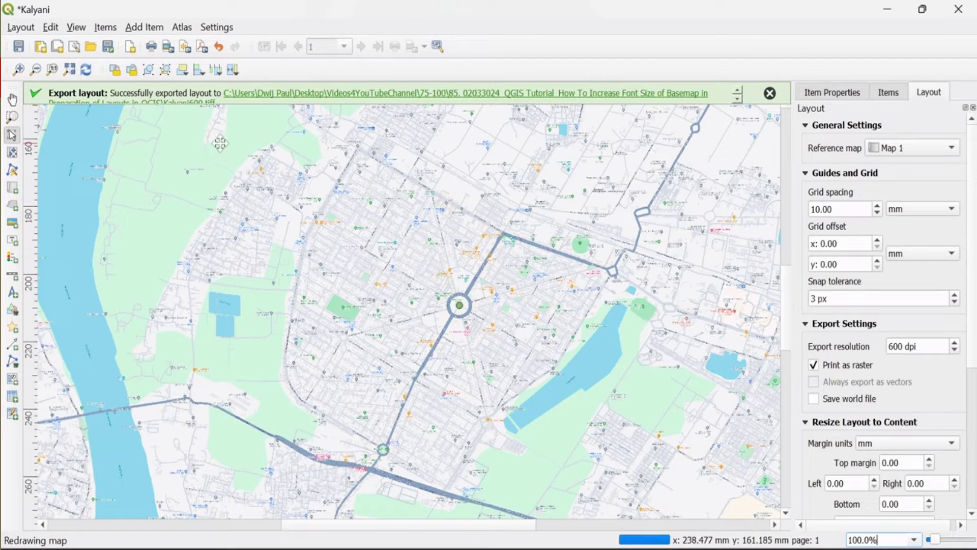
Dismiss the export success message and change the export resolution to 300 dpi
click(769, 95)
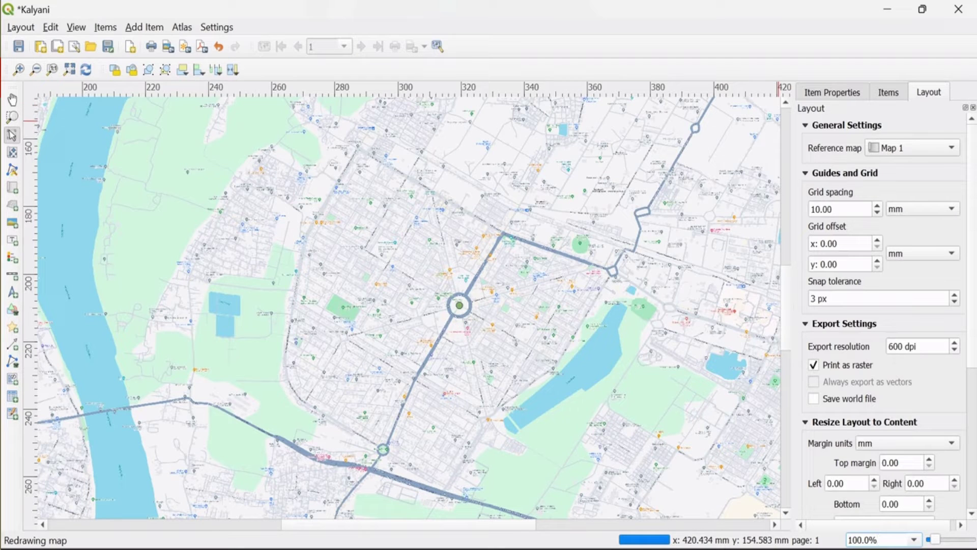
drag(889, 346, 894, 347)
mouse_move(927, 384)
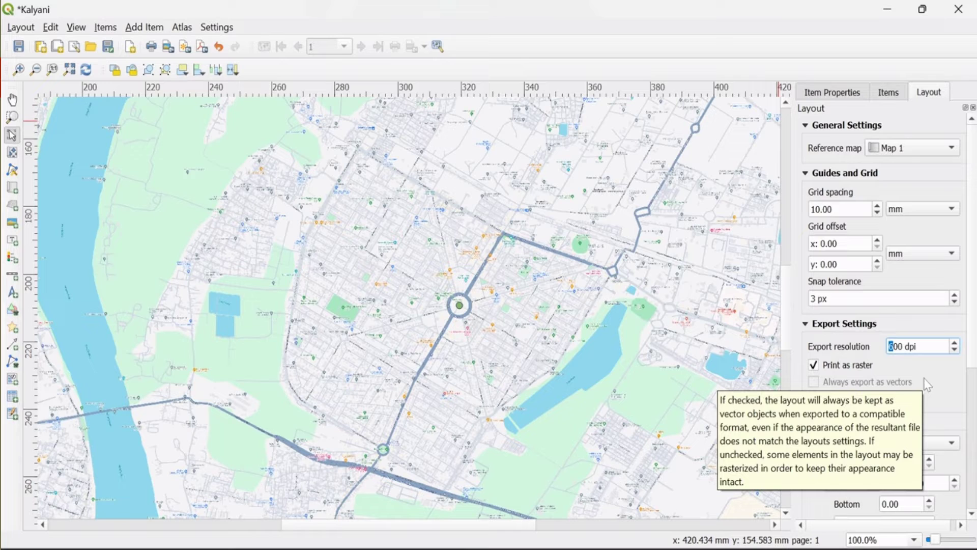
text(3)
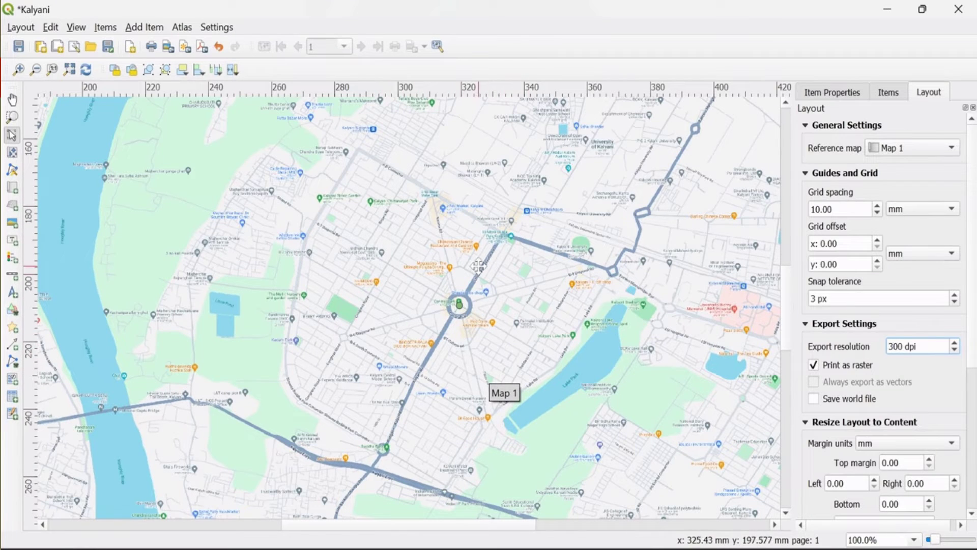
Export the layout again as the 300 dpi TIFF Kalyani300 and dismiss the success message
click(30, 28)
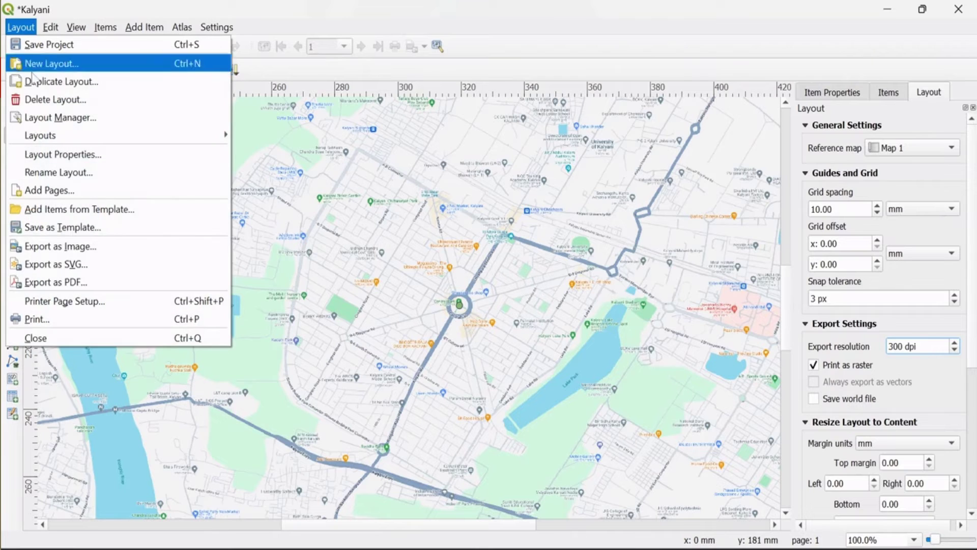
click(70, 246)
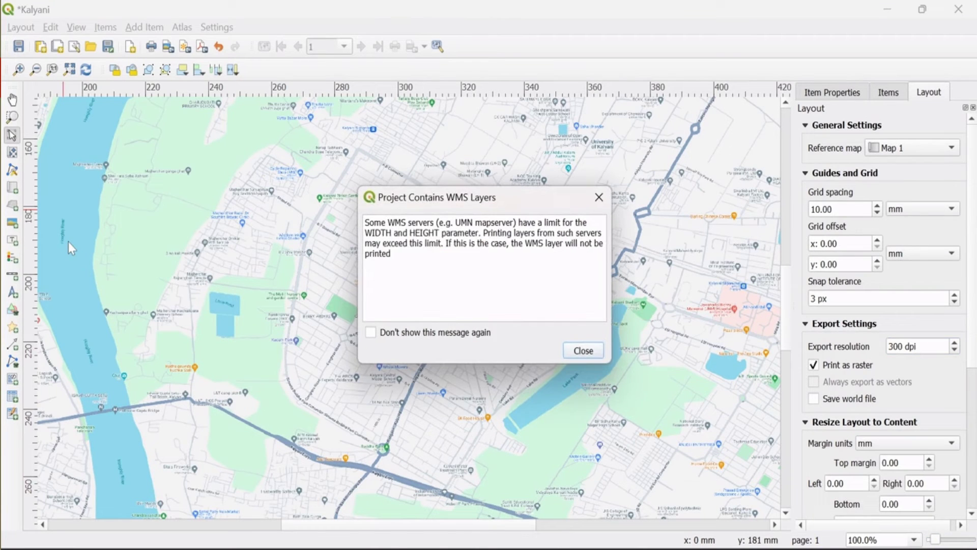
click(582, 349)
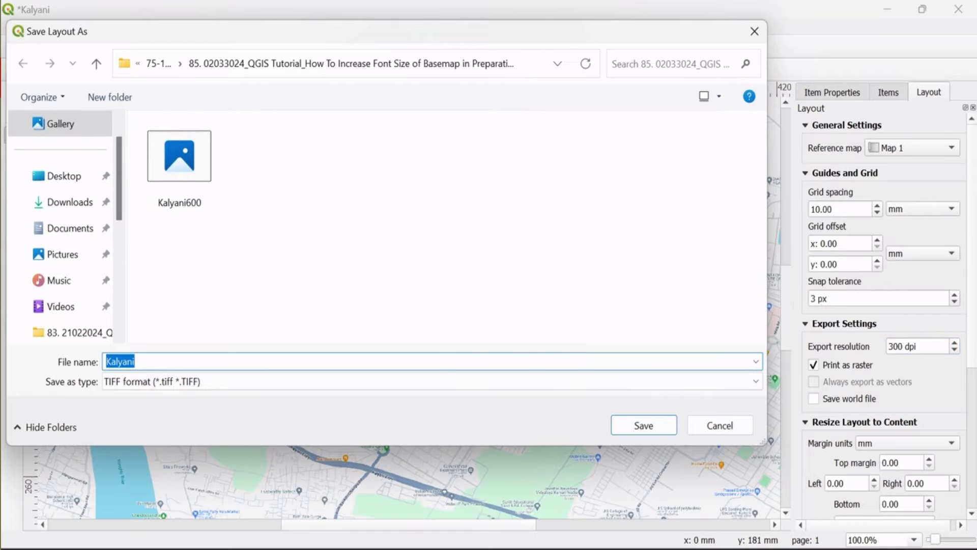
click(135, 361)
text(300)
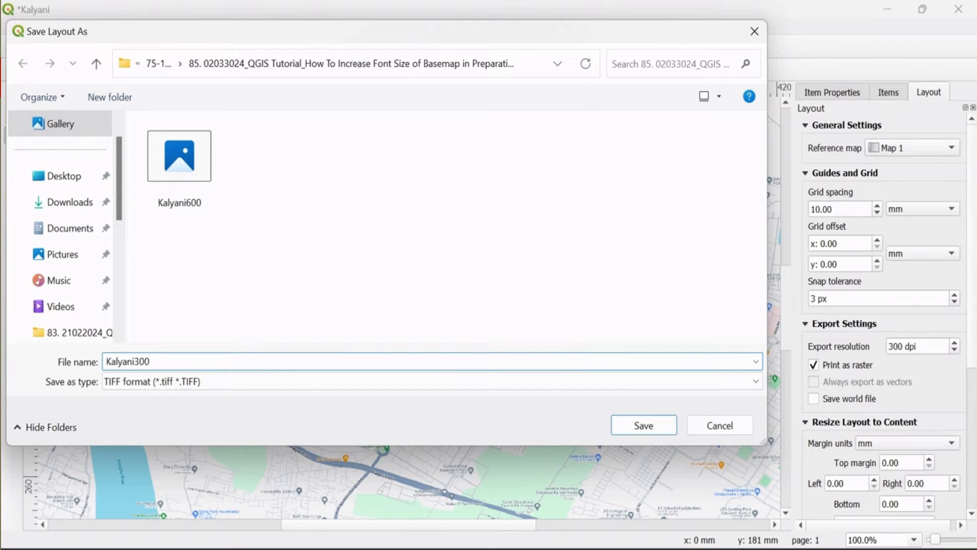
click(643, 425)
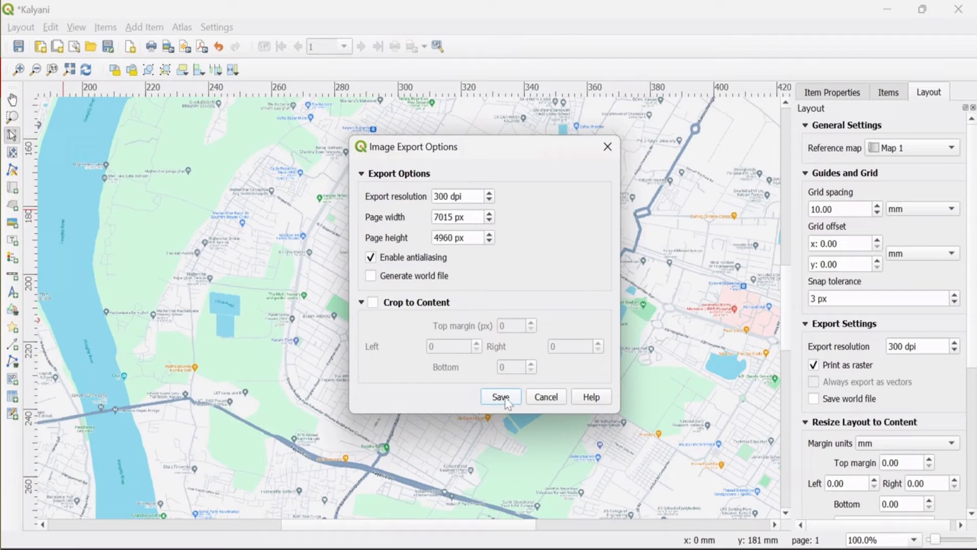
click(501, 398)
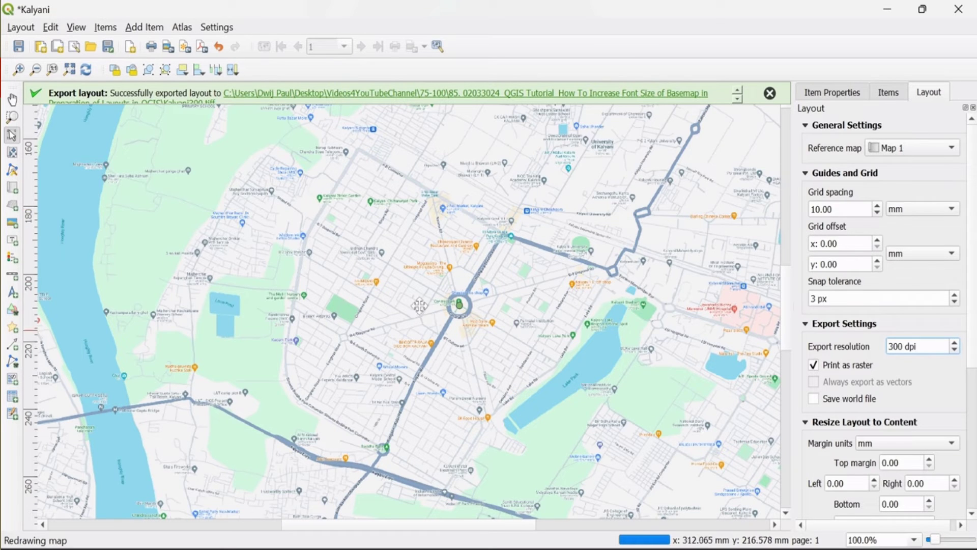
click(769, 94)
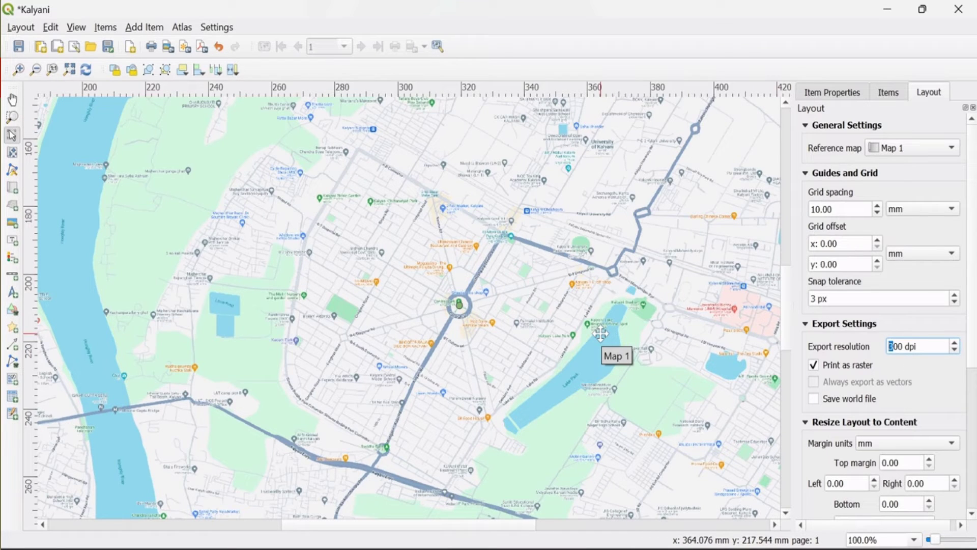
Change the export resolution to 100 dpi and save the layout image as the TIFF Kalyani100
text(1)
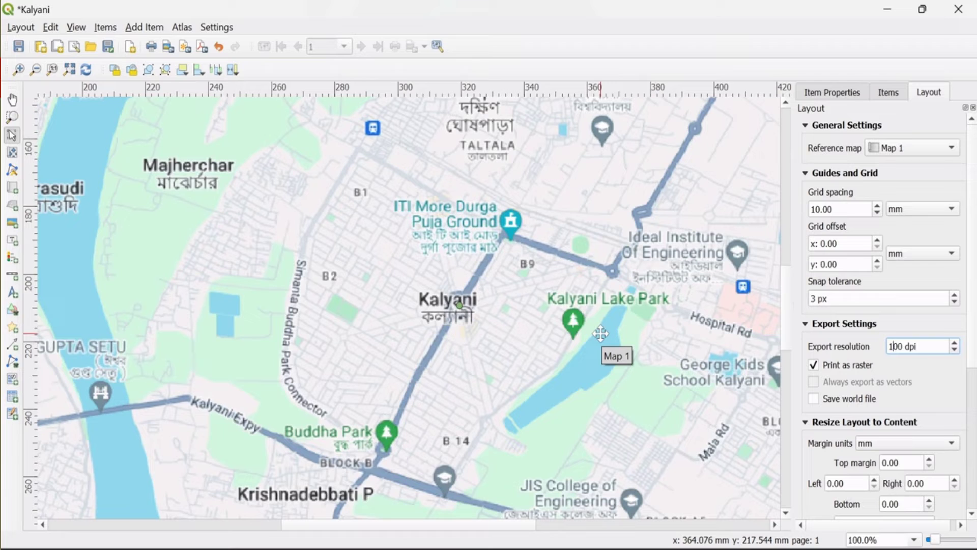
click(19, 27)
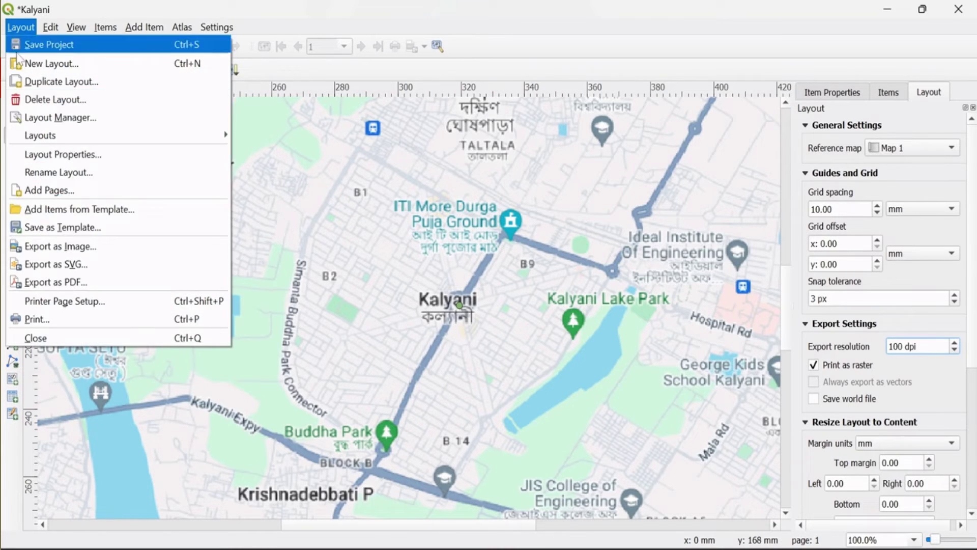
click(40, 244)
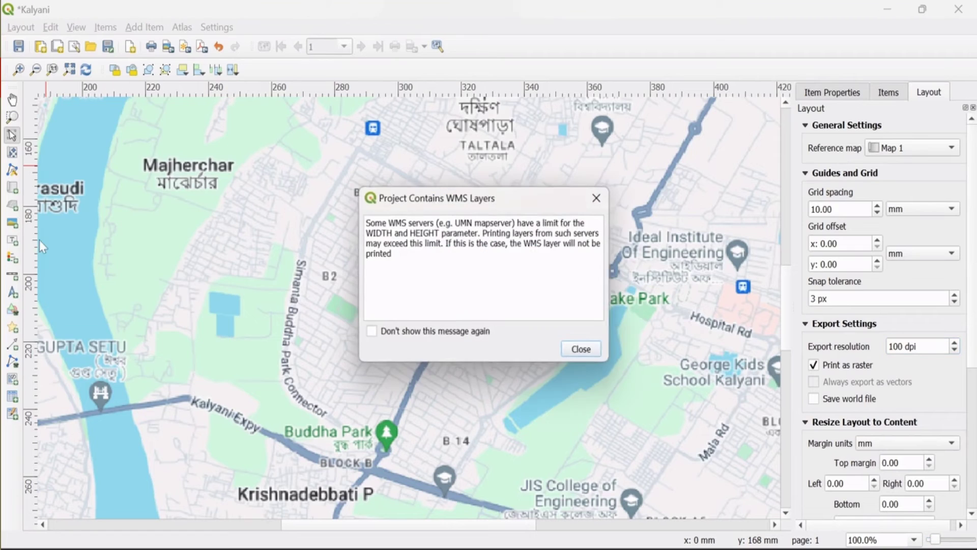
click(603, 351)
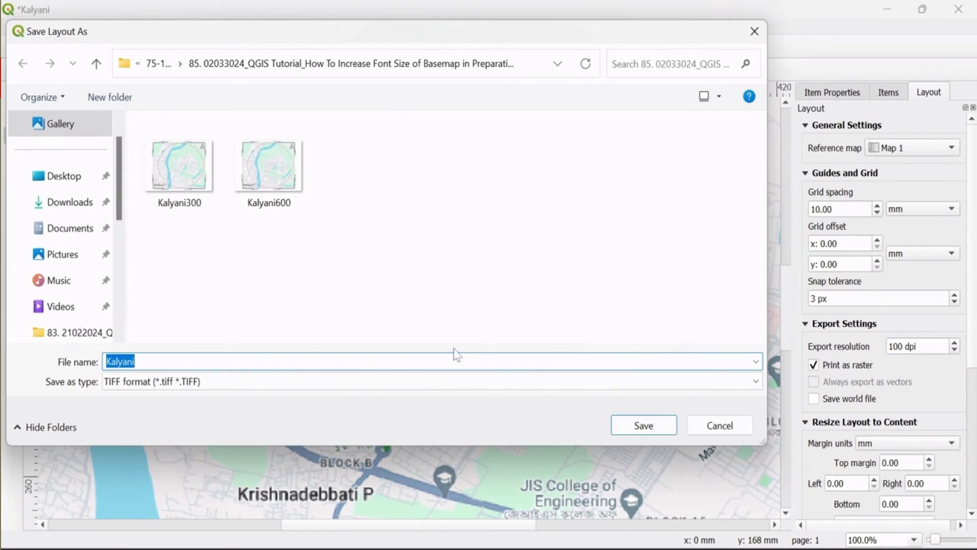
click(134, 362)
text(100)
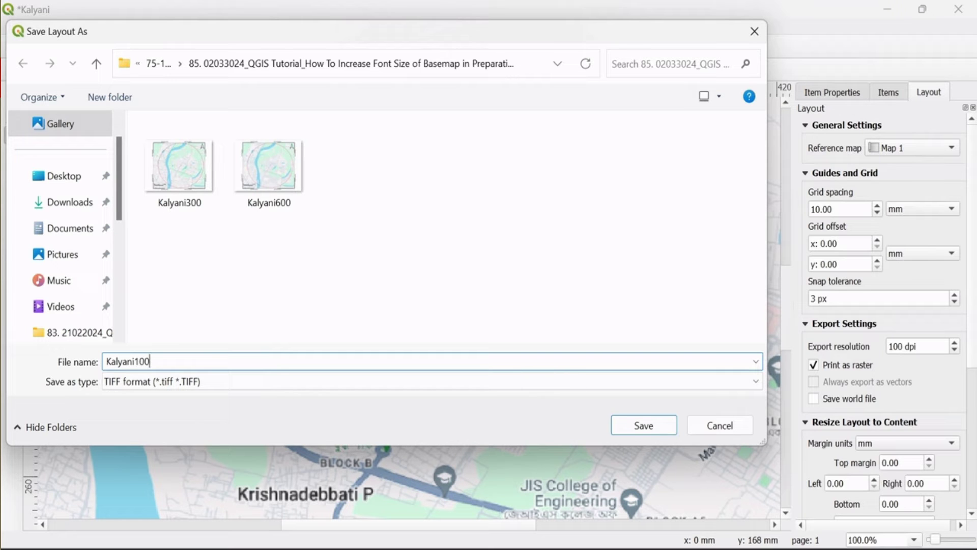
click(644, 425)
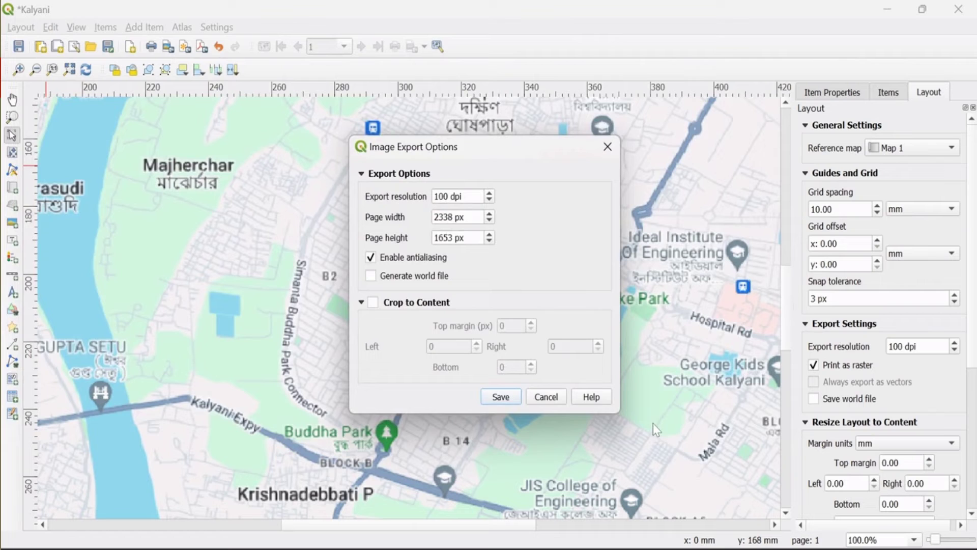
click(504, 397)
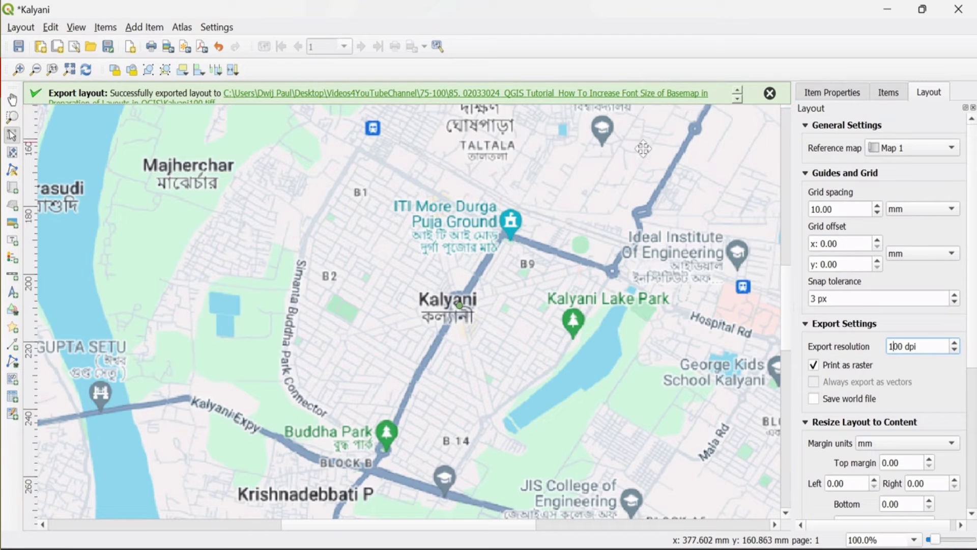
Open Kalyani600 from the tutorial folder in Windows Photo Viewer
key(alt+Tab)
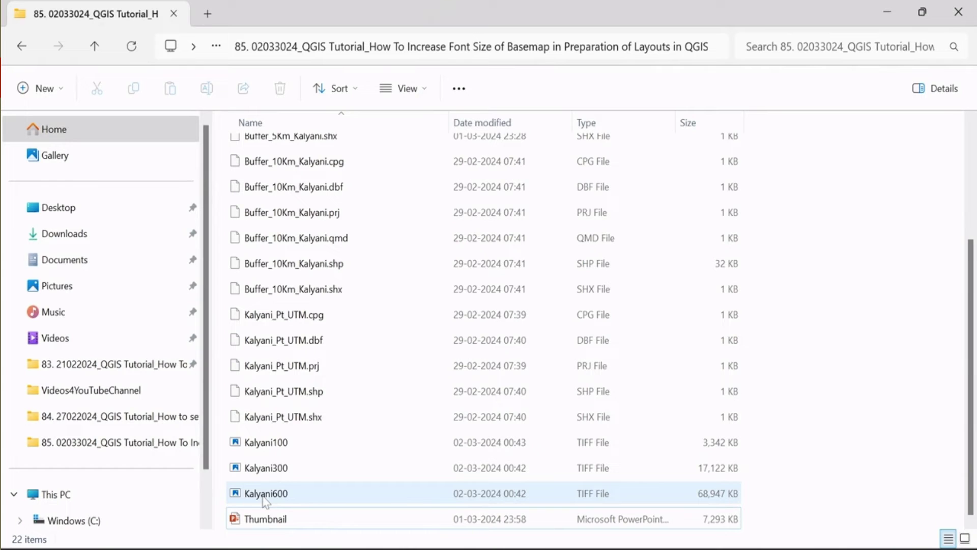
double_click(266, 500)
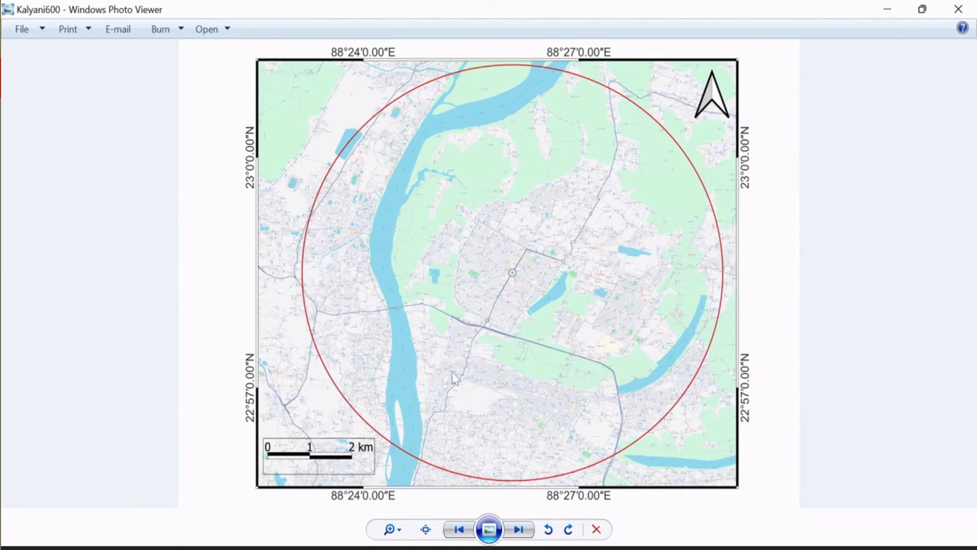
Zoom in and out on the Kalyani600 image to judge how small its labels are
scroll(501, 293, up, 3)
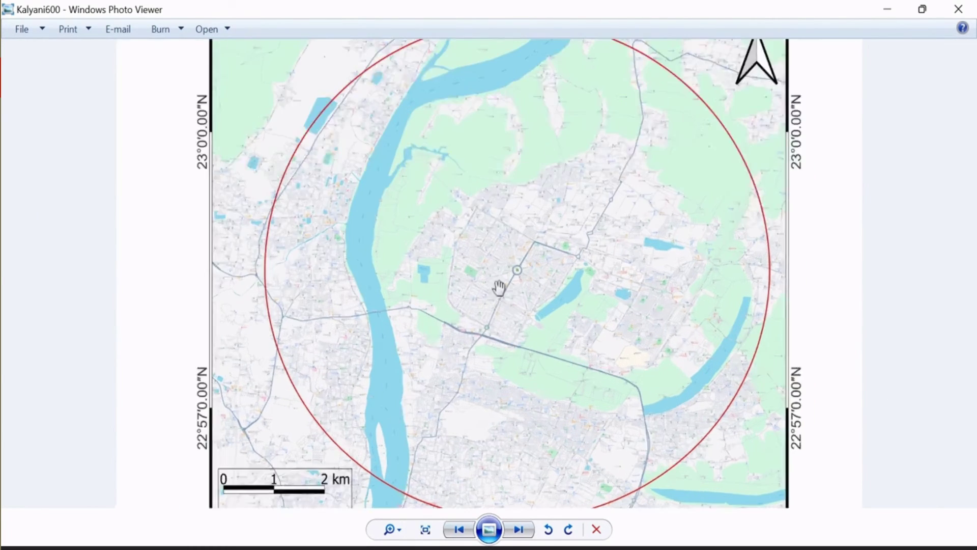
scroll(499, 288, up, 2)
scroll(499, 287, up, 3)
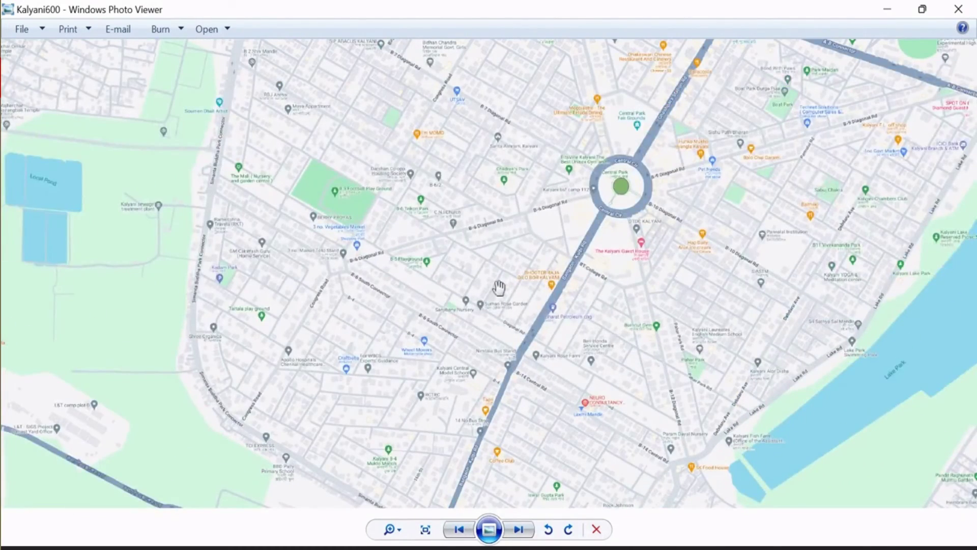
scroll(498, 287, down, 1)
scroll(499, 288, down, 2)
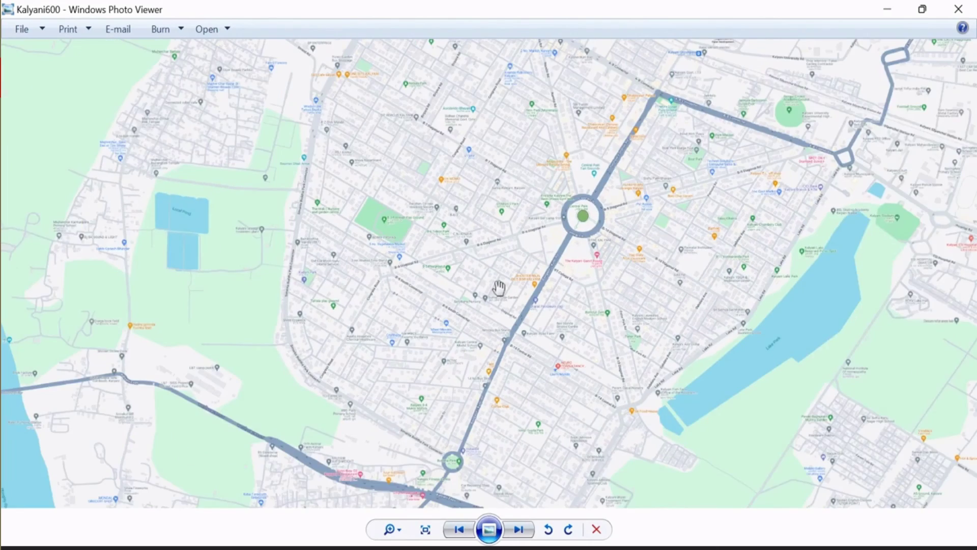
scroll(499, 288, up, 3)
scroll(499, 288, down, 2)
scroll(498, 287, down, 3)
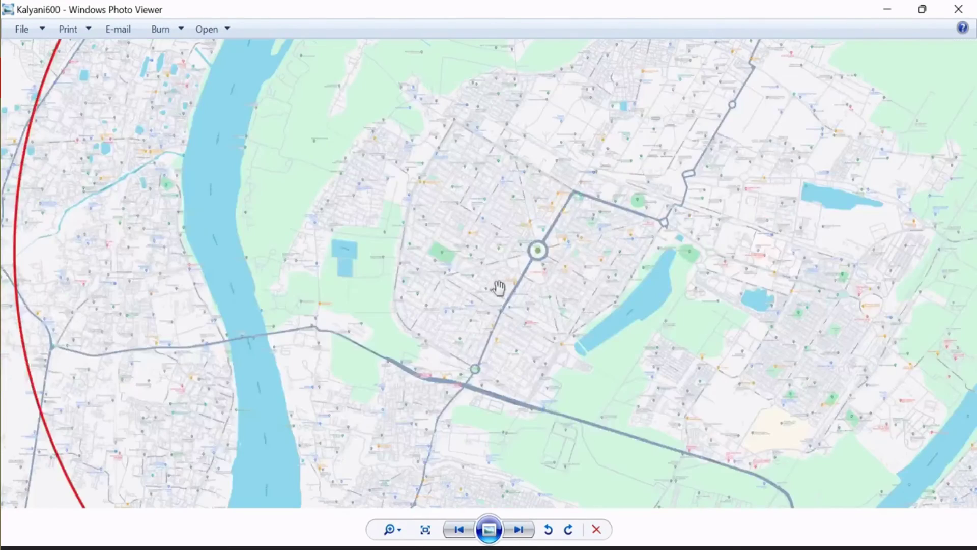
Show the Kalyani300 image and zoom in on the labels around Central Park
click(461, 529)
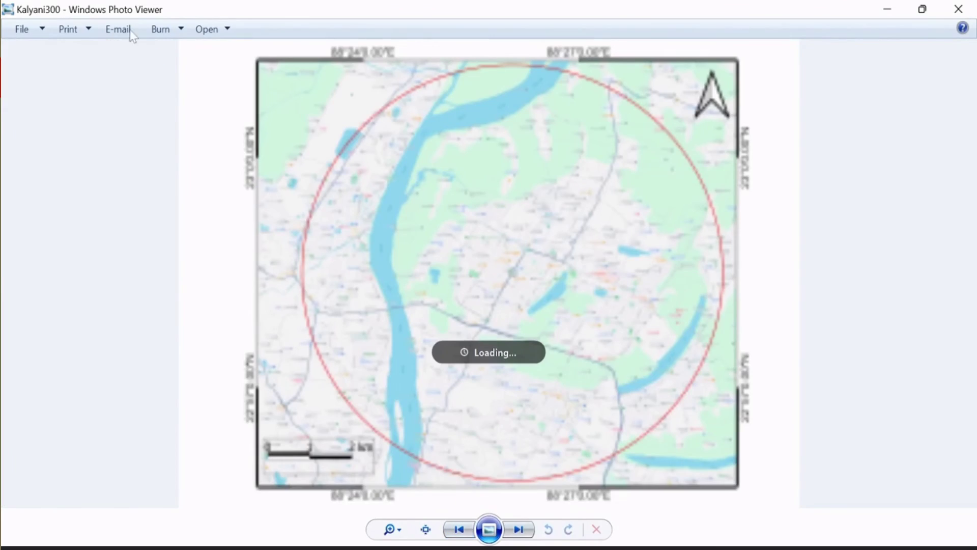
scroll(506, 236, up, 5)
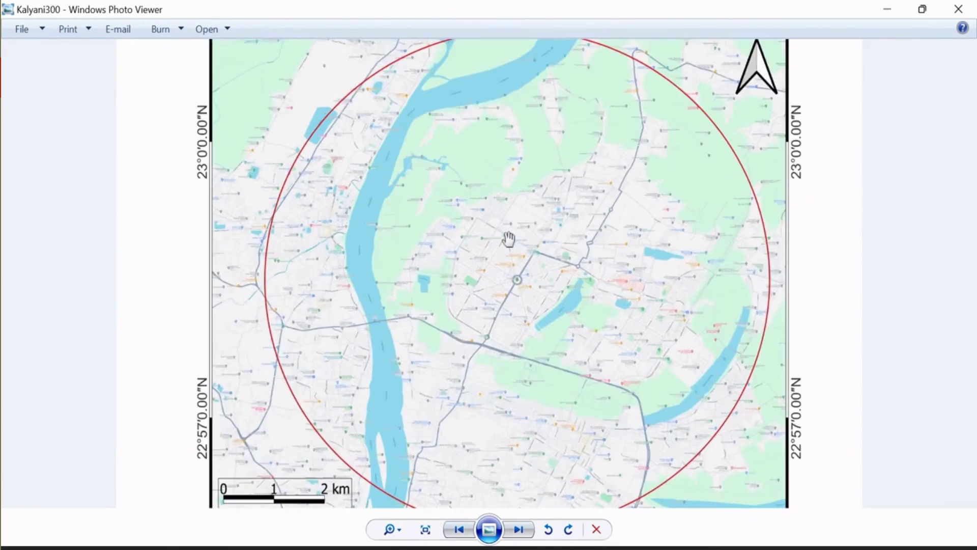
scroll(511, 279, up, 1)
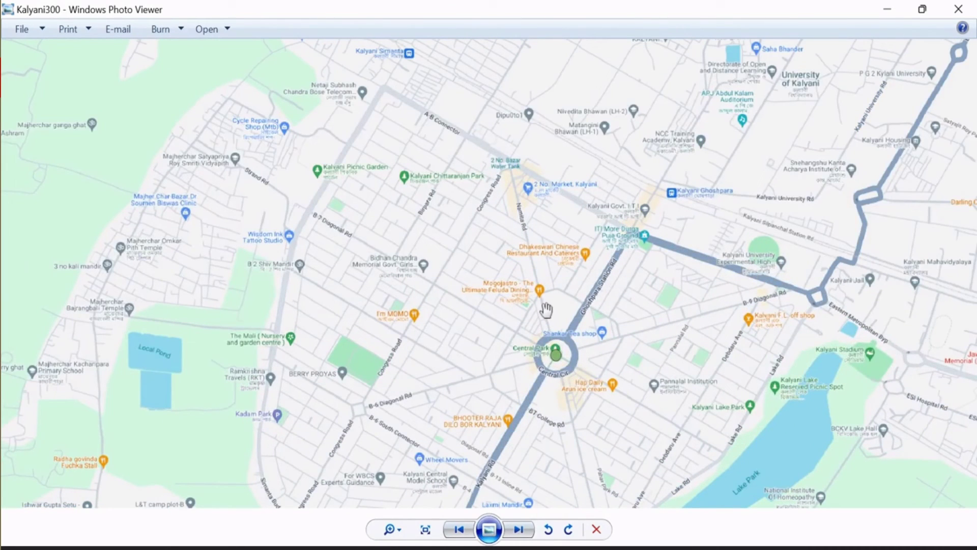
Show Kalyani100 and zoom to compare its large labels like Kalyani Lake Park
click(458, 530)
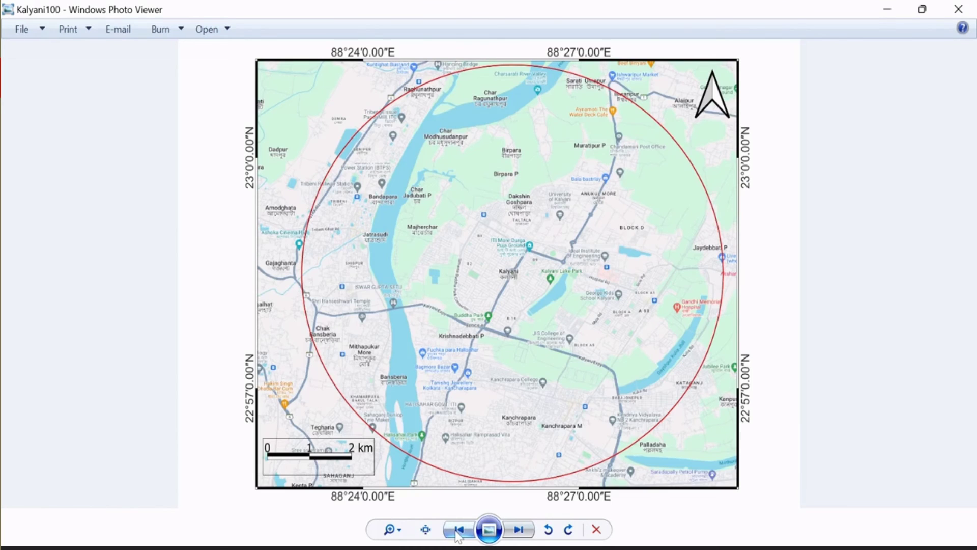
scroll(484, 265, up, 4)
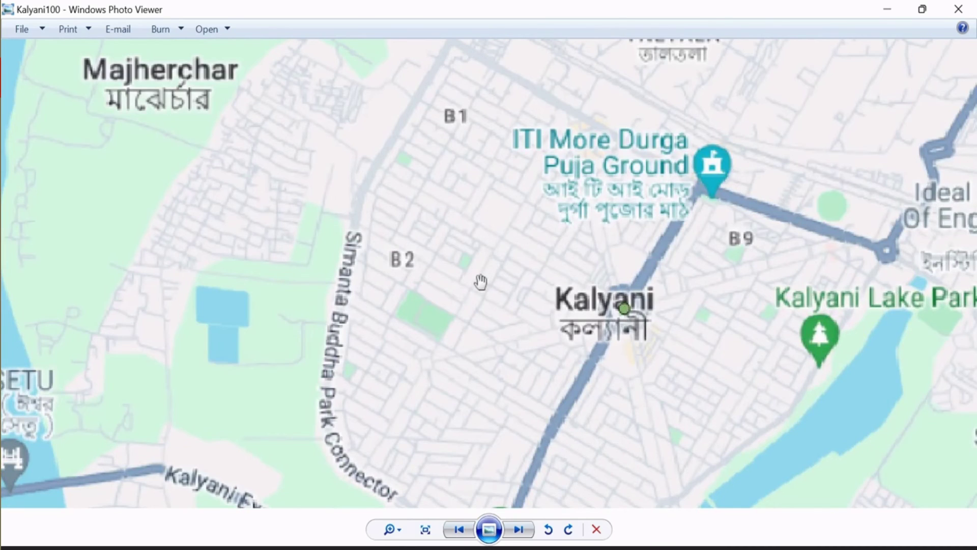
scroll(481, 281, down, 1)
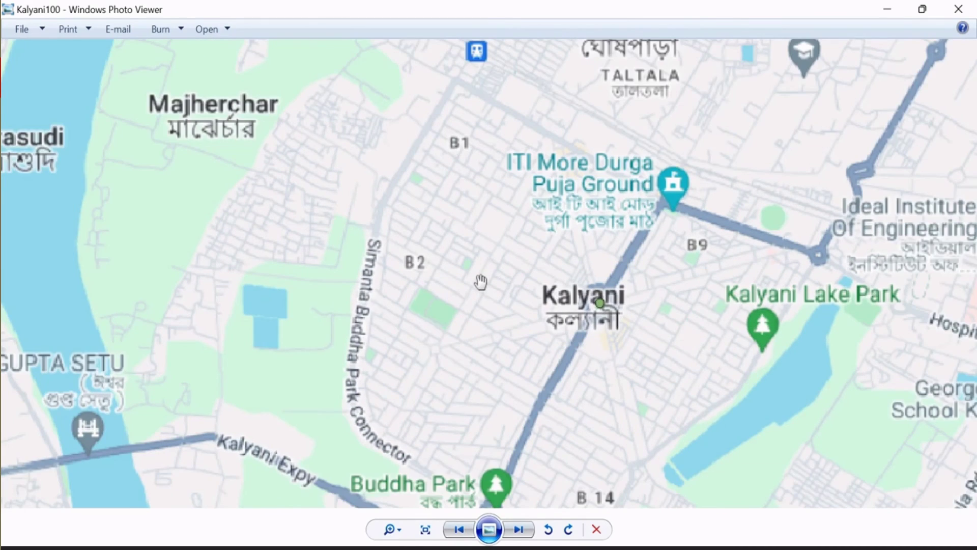
scroll(481, 282, down, 1)
scroll(481, 282, down, 1)
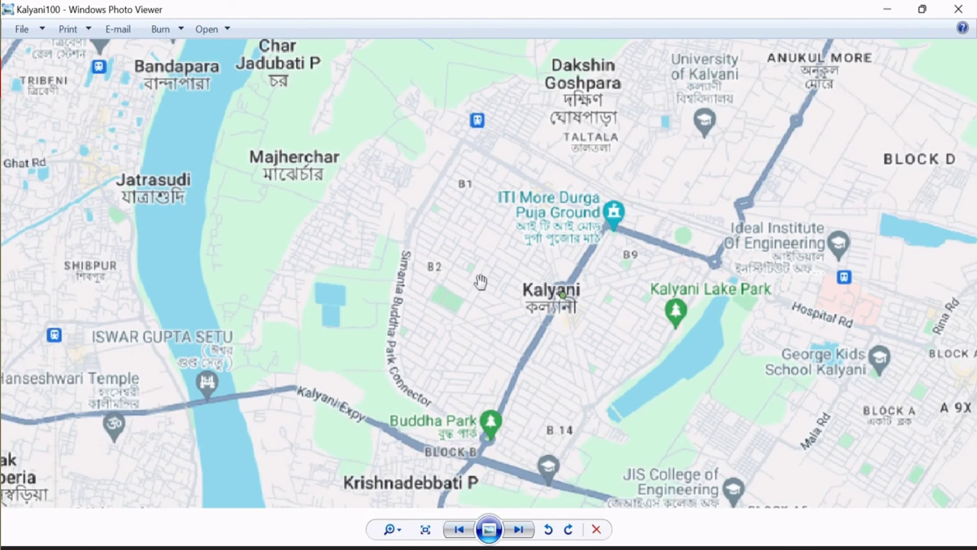